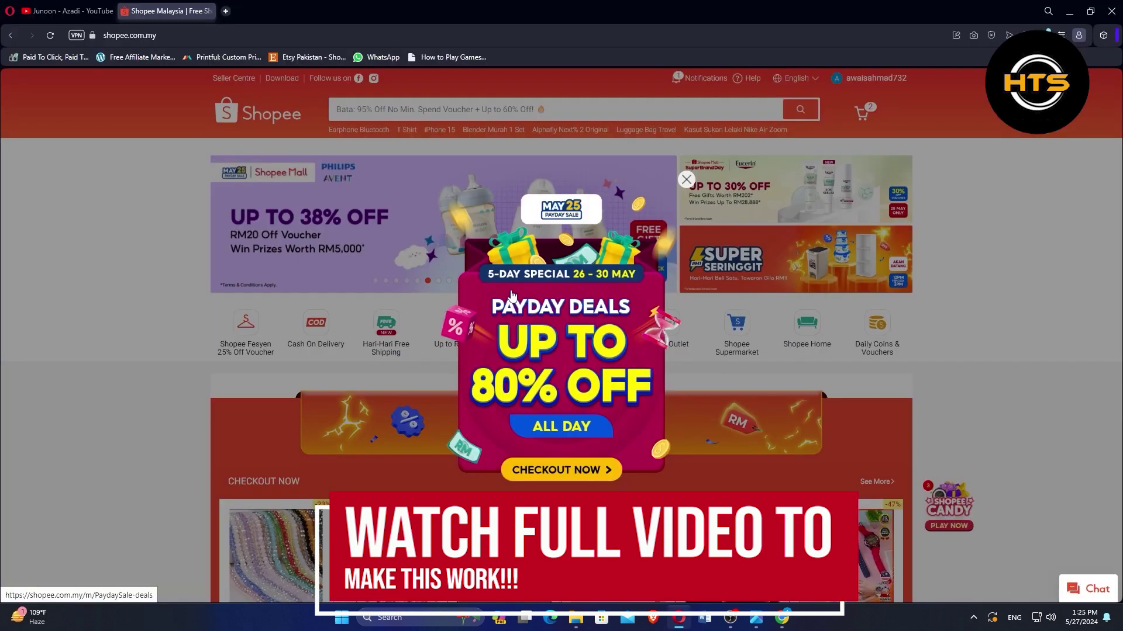
Close the Payday Deals promotion popup on the Shopee home page.
{"action": "left_click", "coordinate": [684, 181]}
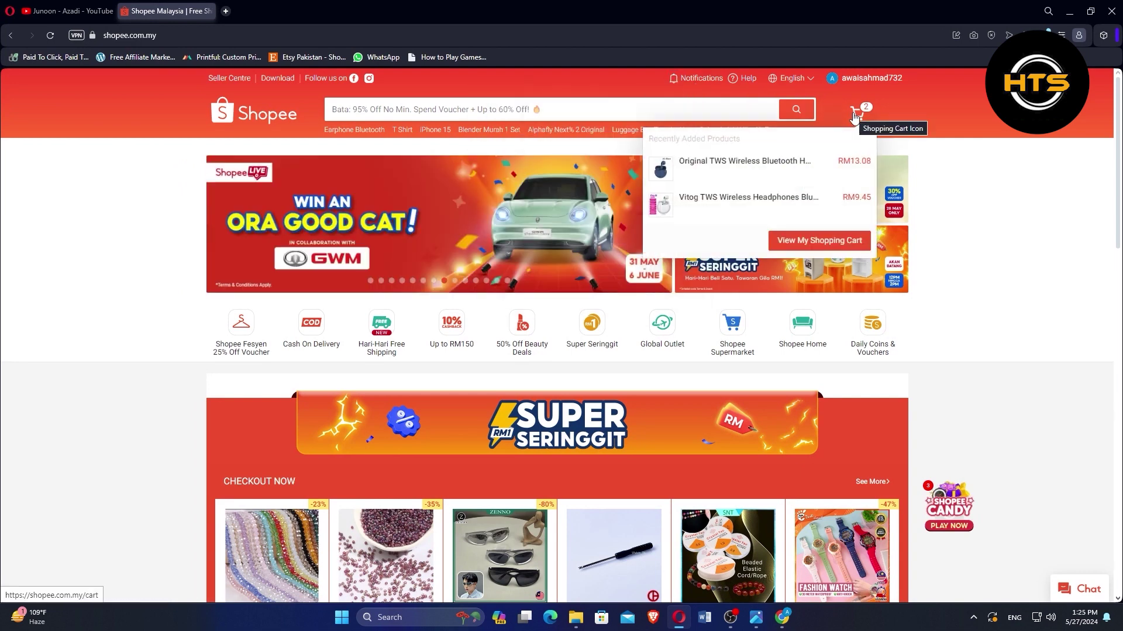
{"action": "mouse_move", "coordinate": [869, 77]}
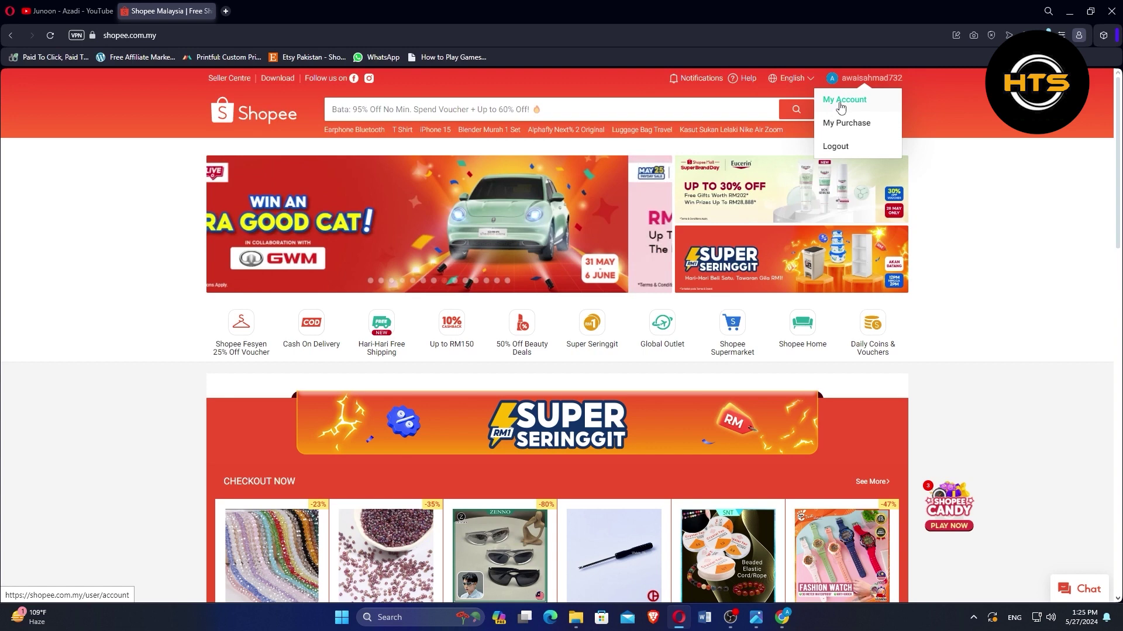
In My Account's Privacy Settings, request account deletion and accept the deletion terms.
{"action": "left_click", "coordinate": [844, 99]}
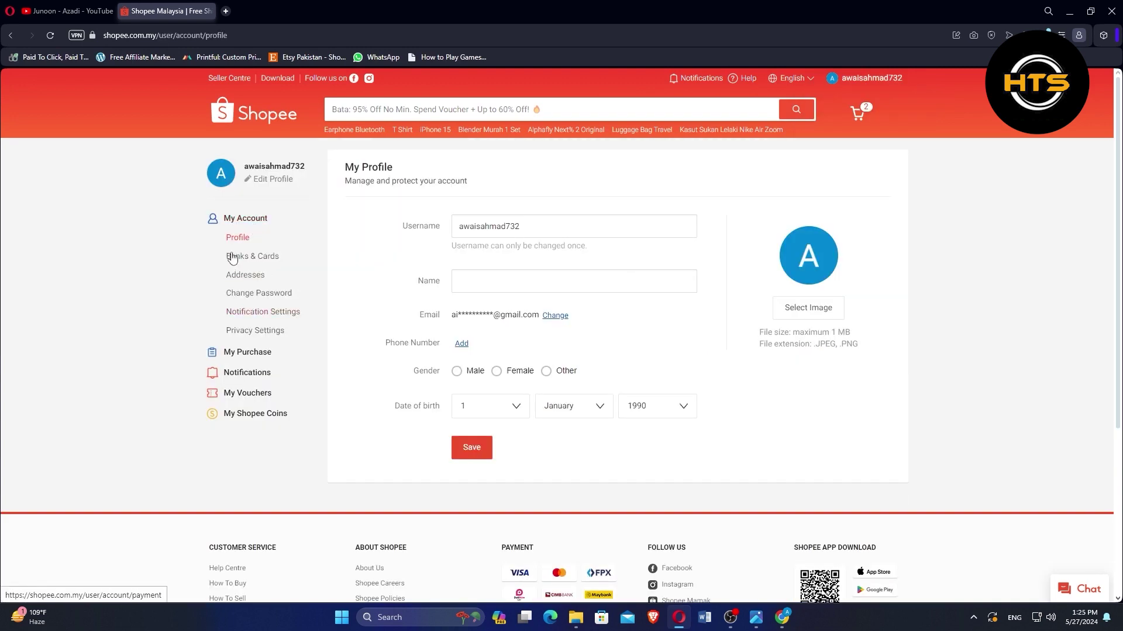
{"action": "left_click", "coordinate": [249, 331]}
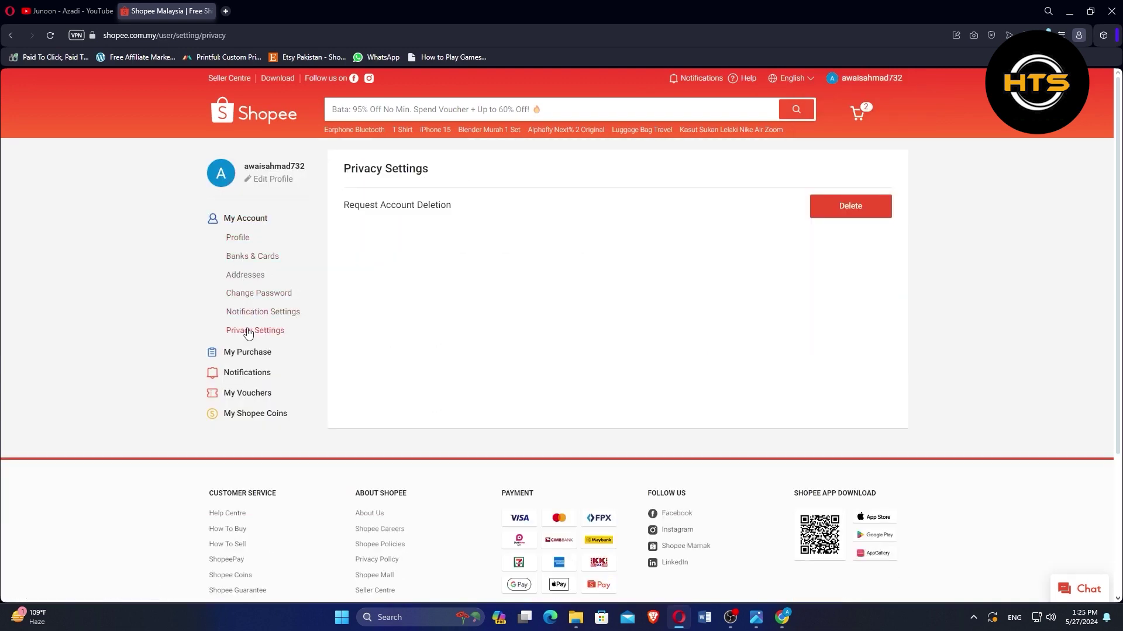
{"action": "left_click_drag", "start_coordinate": [458, 214], "coordinate": [380, 222]}
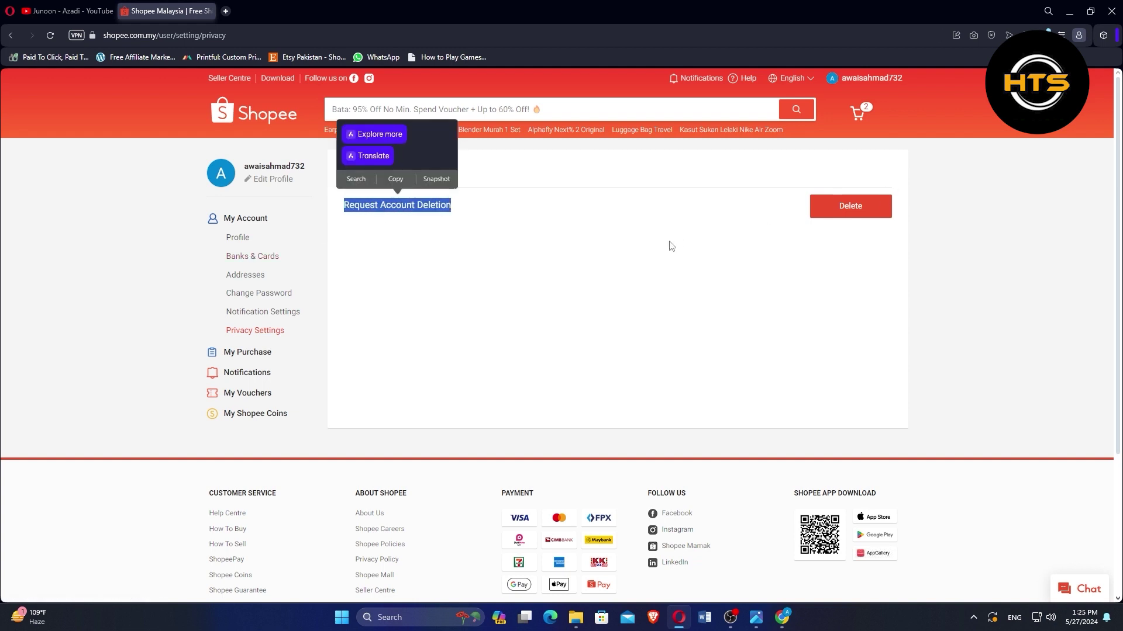
{"action": "left_click", "coordinate": [838, 210]}
{"action": "left_click", "coordinate": [837, 210]}
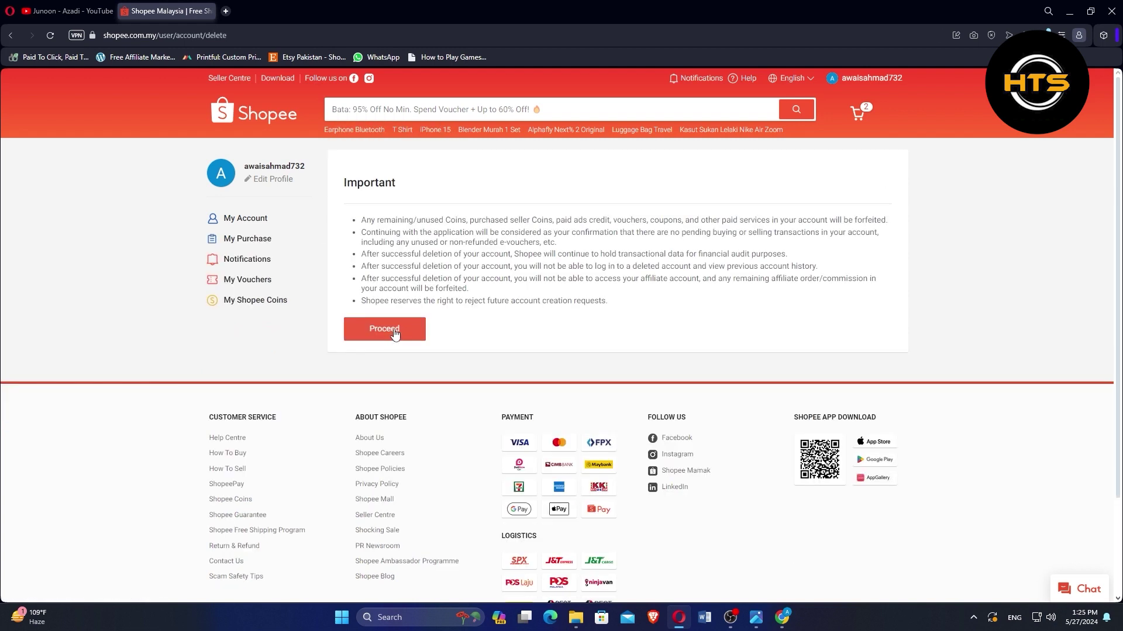
{"action": "left_click", "coordinate": [396, 332]}
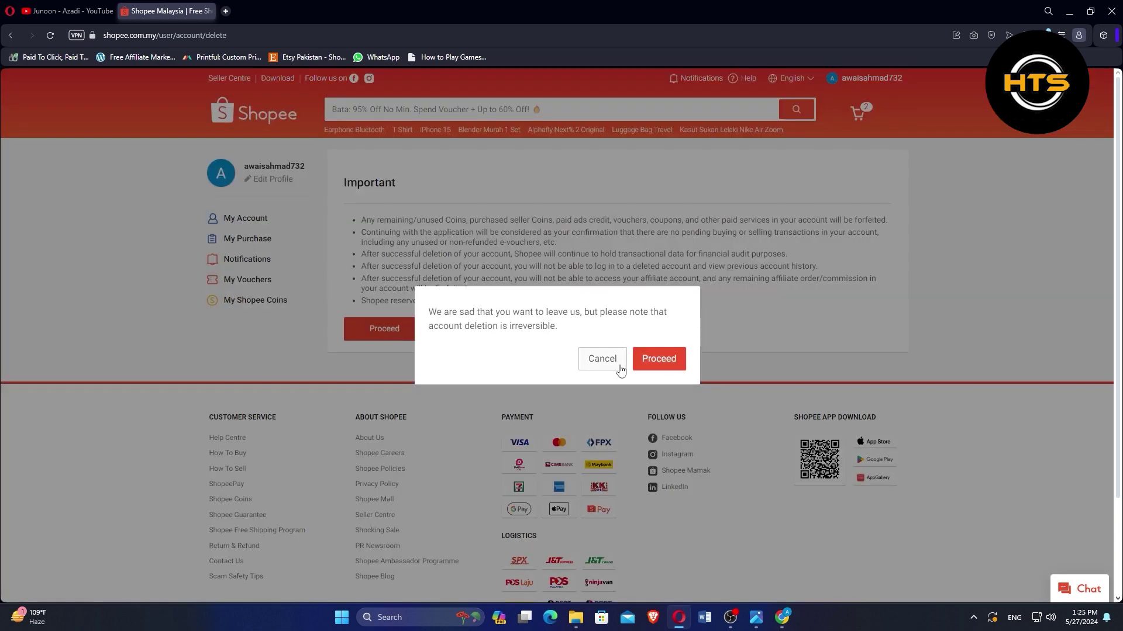
Submit the deletion request with a suggested contact email, confirm it, and dismiss the success message.
{"action": "left_click", "coordinate": [678, 364]}
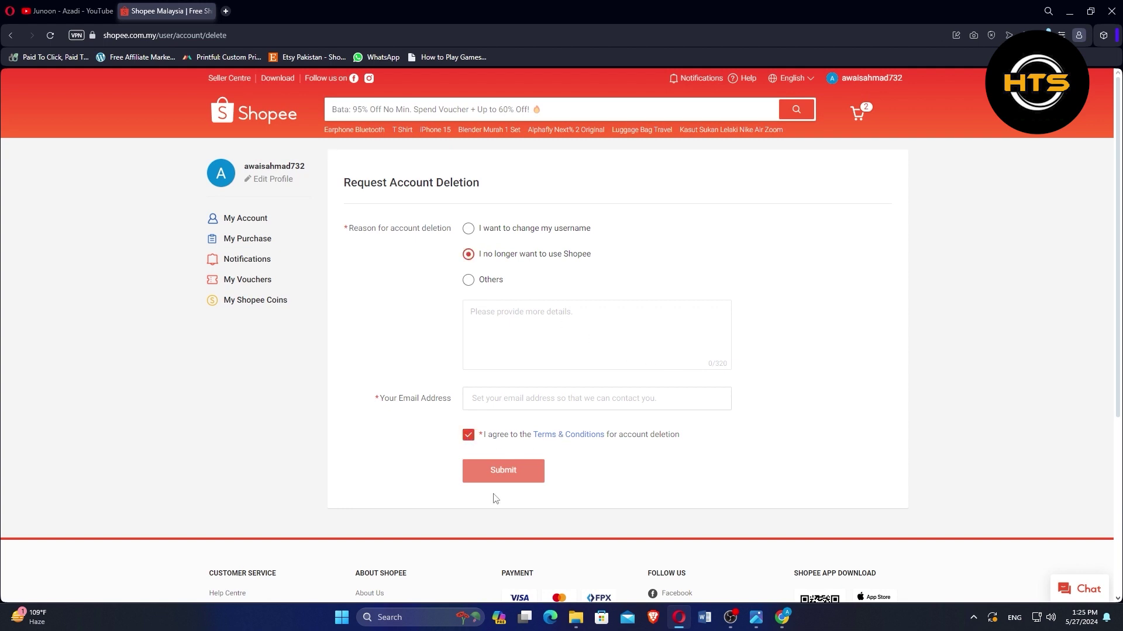
{"action": "left_click", "coordinate": [511, 397]}
{"action": "mouse_move", "coordinate": [867, 79]}
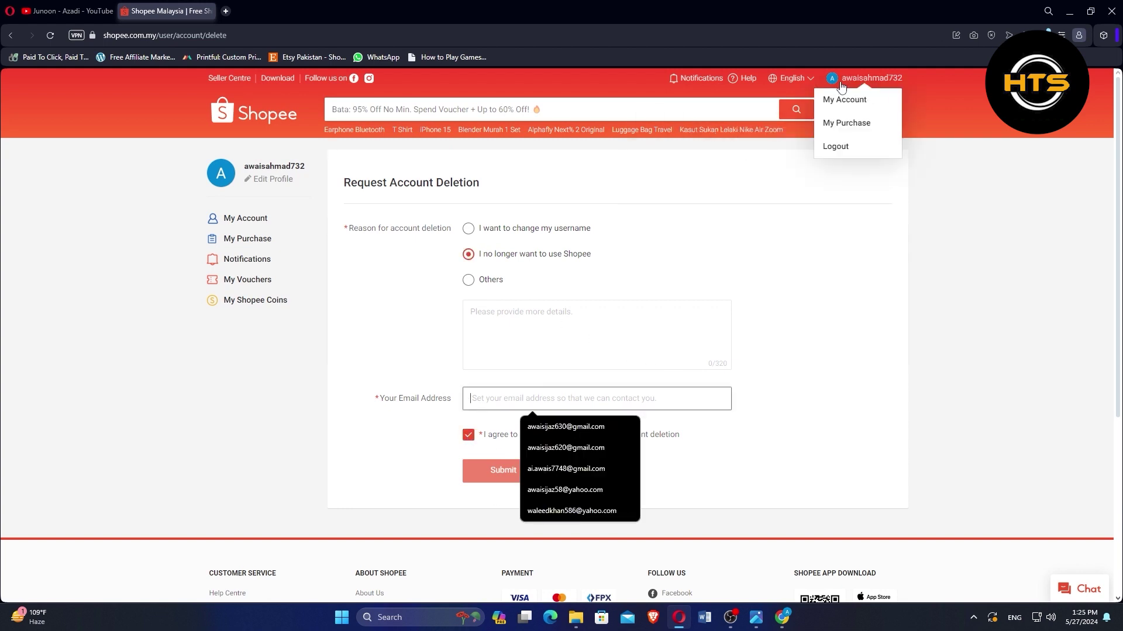
{"action": "left_click", "coordinate": [543, 468]}
{"action": "left_click", "coordinate": [504, 474]}
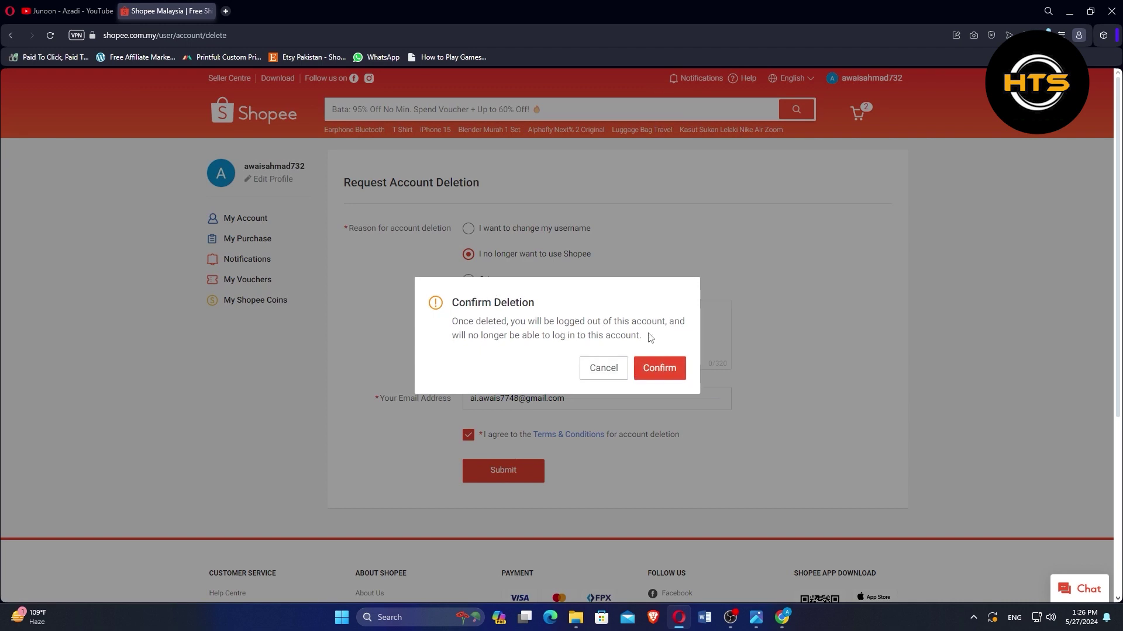
{"action": "left_click", "coordinate": [664, 368]}
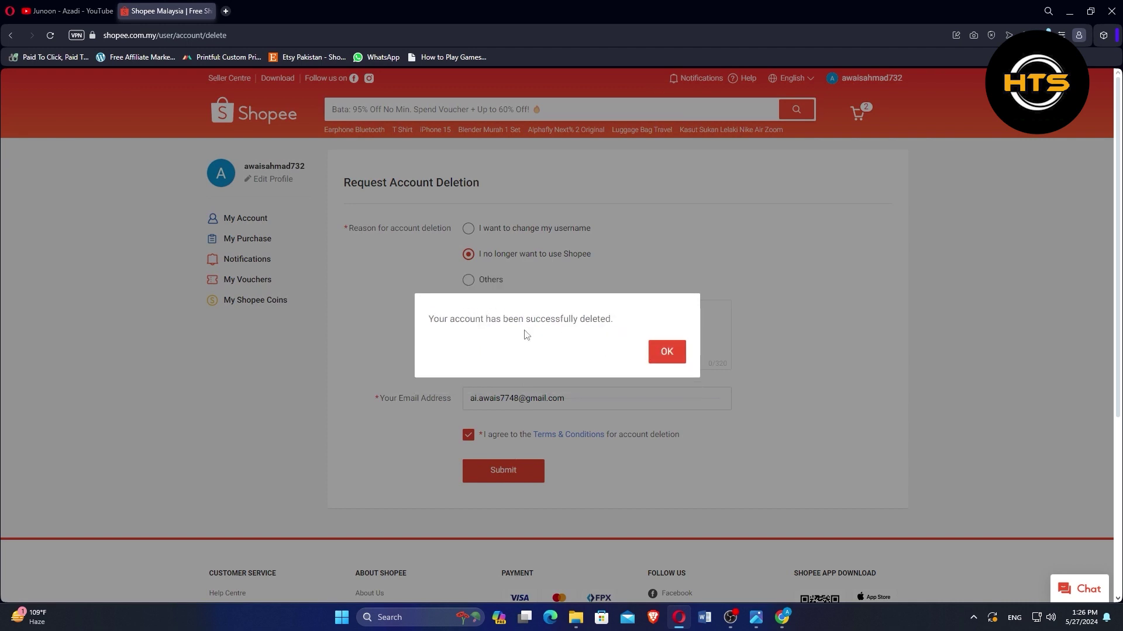
{"action": "left_click", "coordinate": [669, 356]}
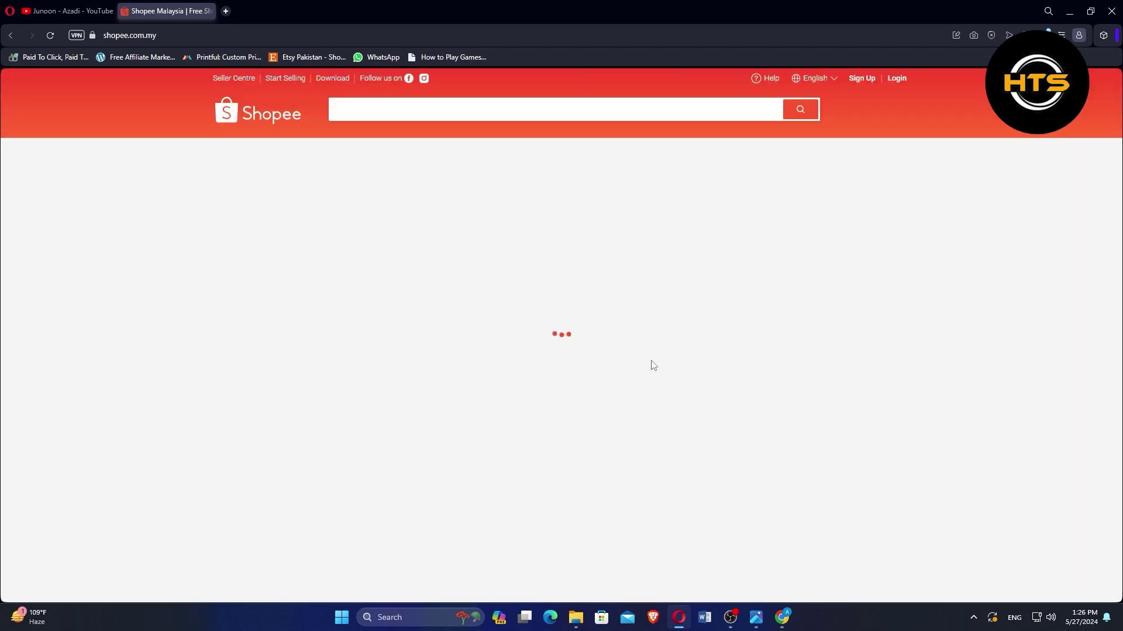